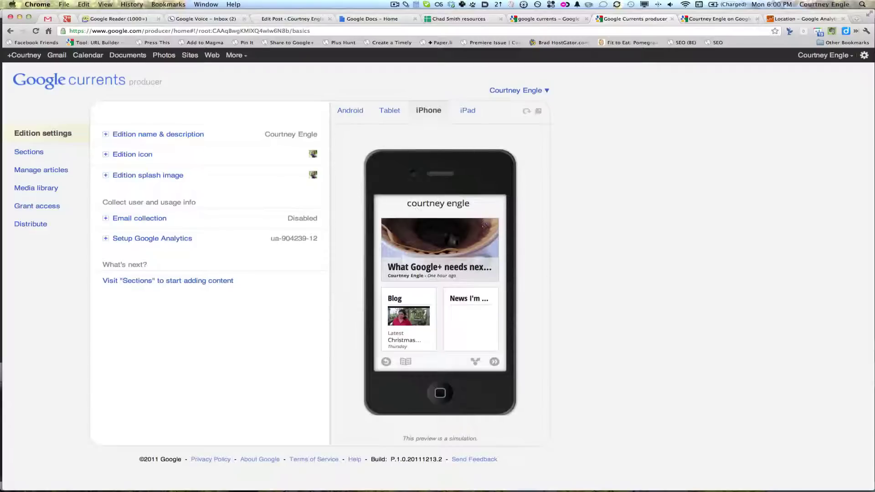
Step: Switch the device preview from iPhone to Android and refresh it
{"action": "left_click", "coordinate": [355, 112]}
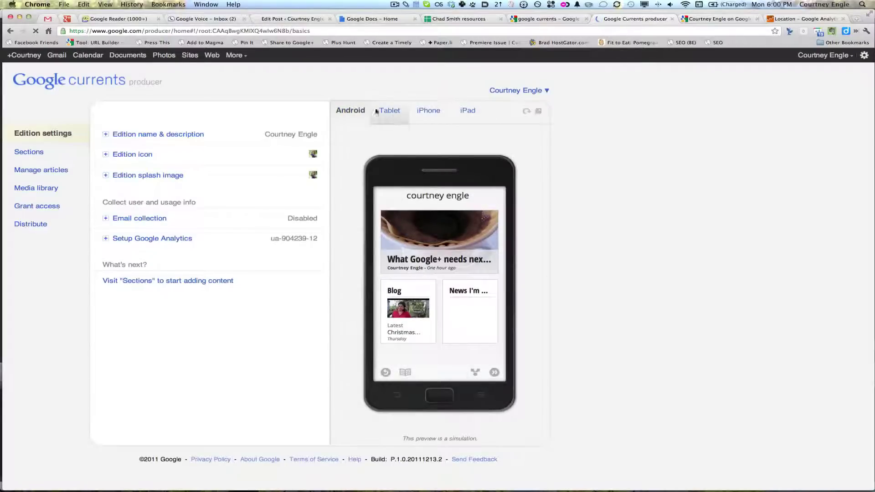
{"action": "left_click", "coordinate": [356, 111]}
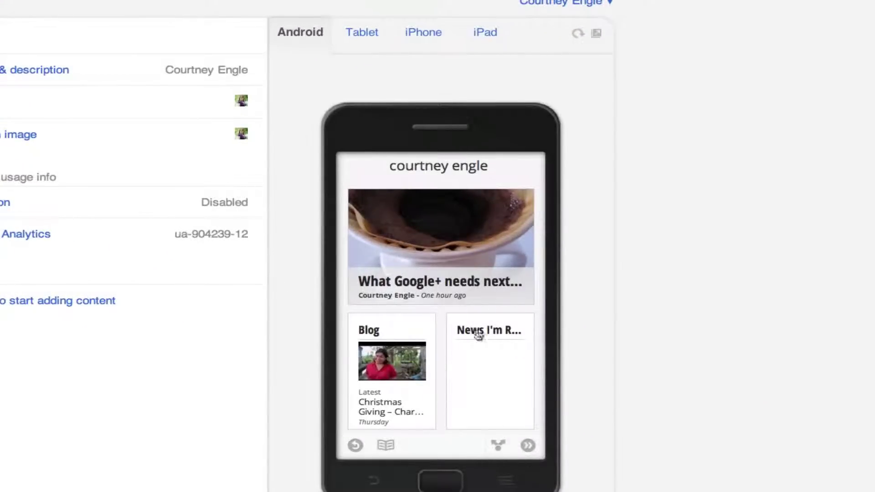
{"action": "left_click", "coordinate": [577, 33]}
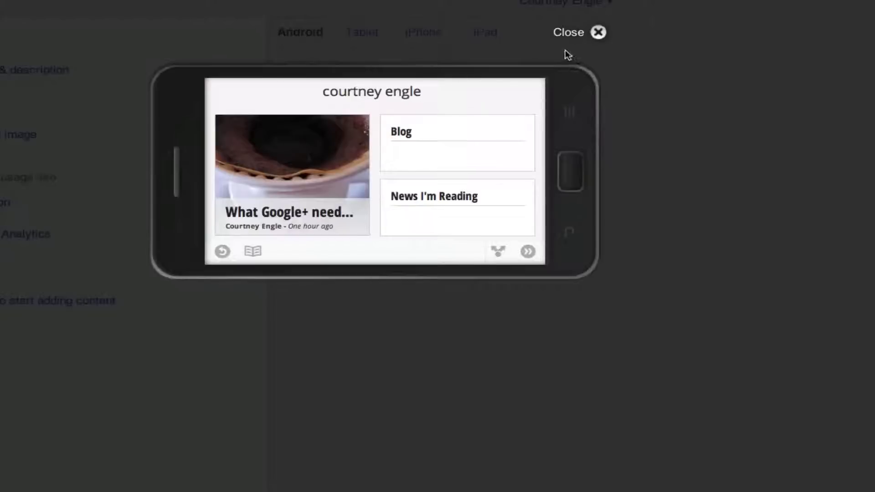
{"action": "left_click", "coordinate": [600, 32]}
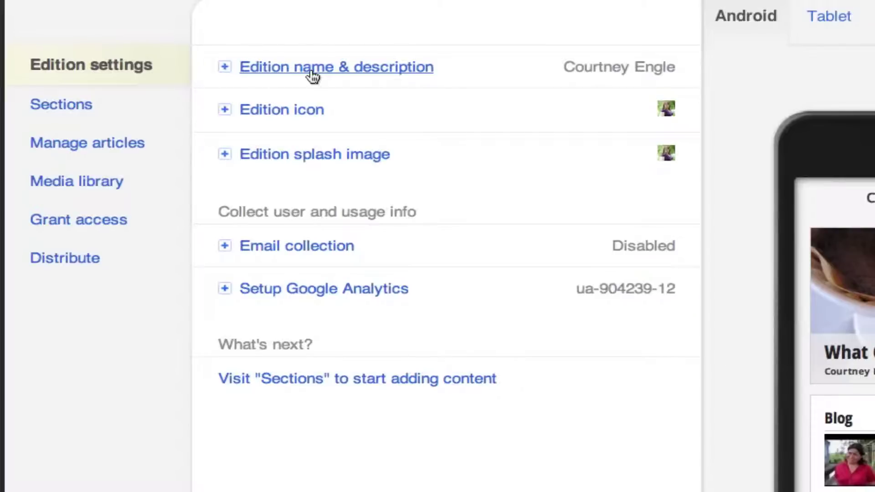
Step: Paste the small-business hidden-profits description, choose the Business category, and update the edition
{"action": "left_click", "coordinate": [277, 76]}
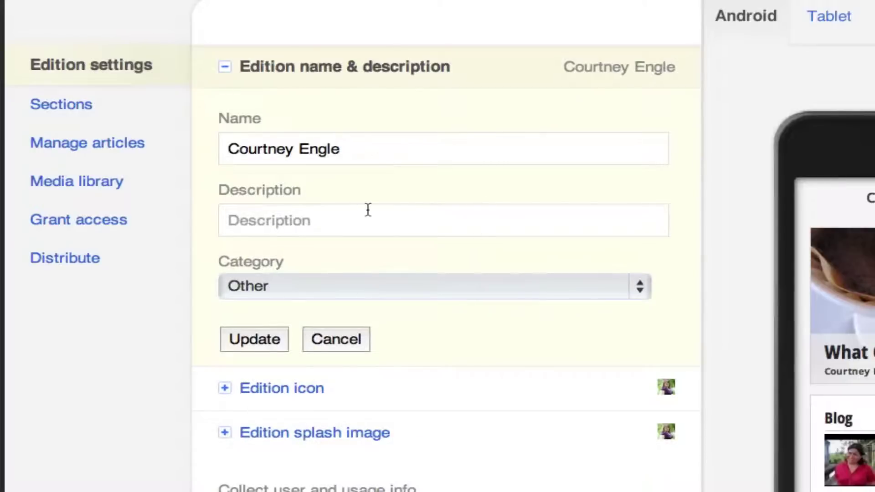
{"action": "left_click", "coordinate": [368, 210]}
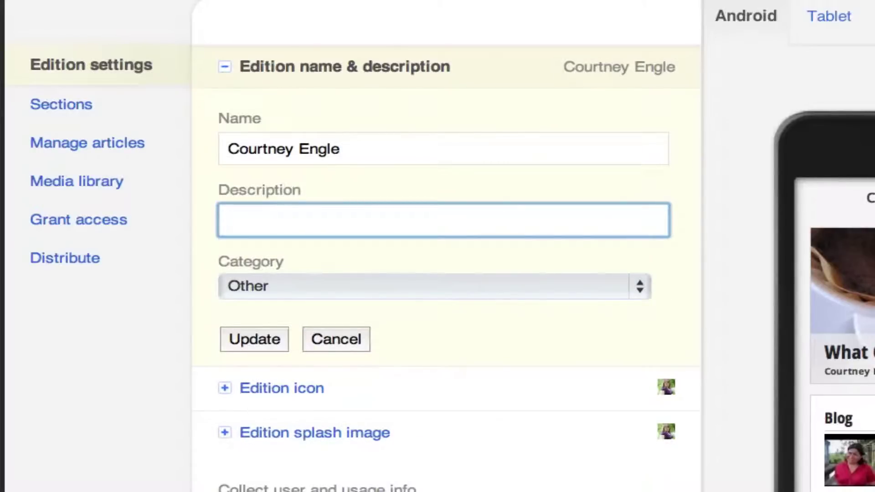
{"action": "key", "text": "super+v"}
{"action": "left_click", "coordinate": [547, 286]}
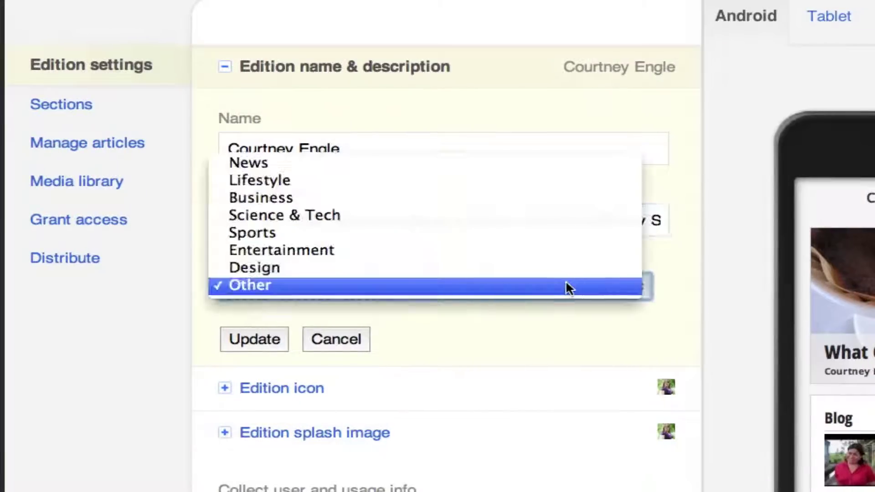
{"action": "left_click", "coordinate": [299, 198]}
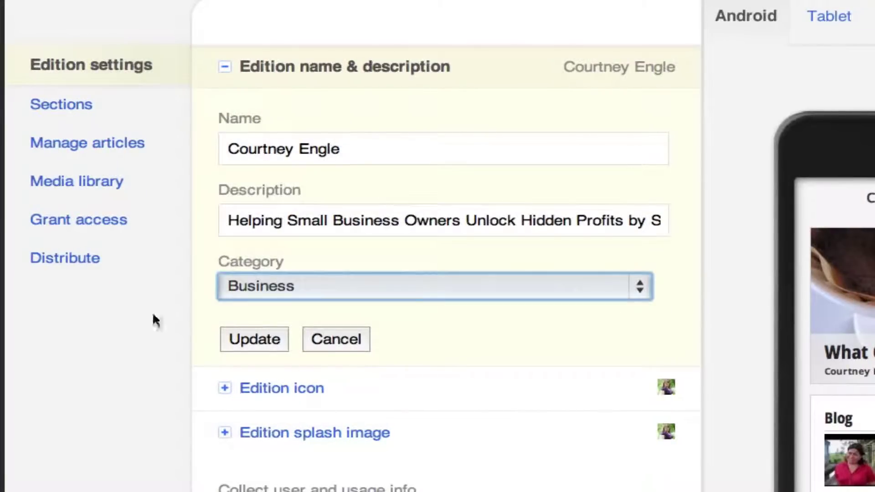
{"action": "left_click", "coordinate": [261, 339]}
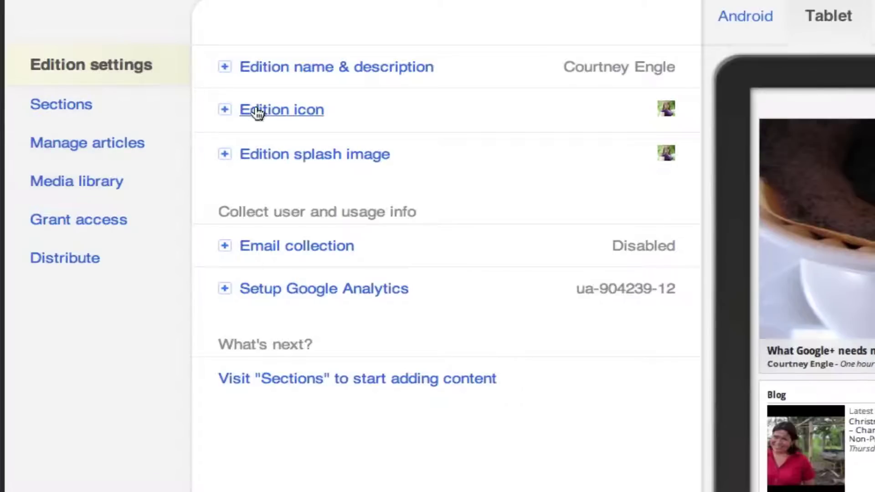
Step: Review icon, splash image and email collection (left disabled), then expand Google Analytics settings
{"action": "left_click", "coordinate": [227, 110]}
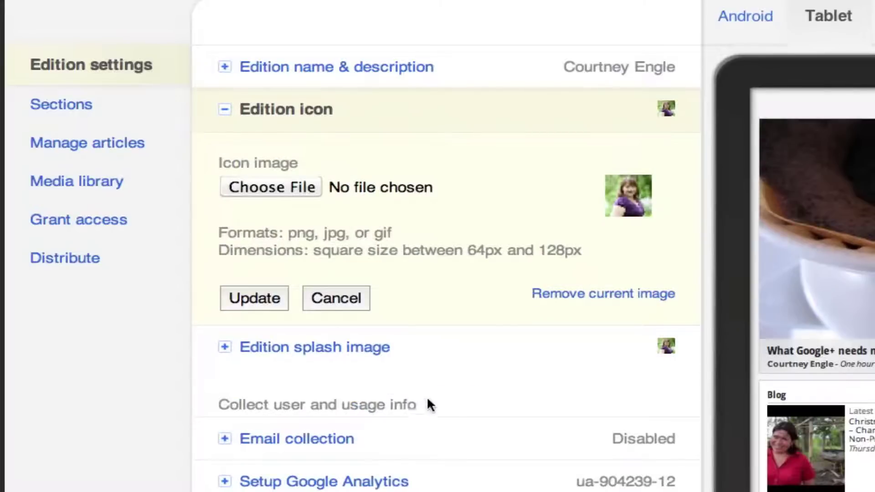
{"action": "left_click", "coordinate": [300, 352]}
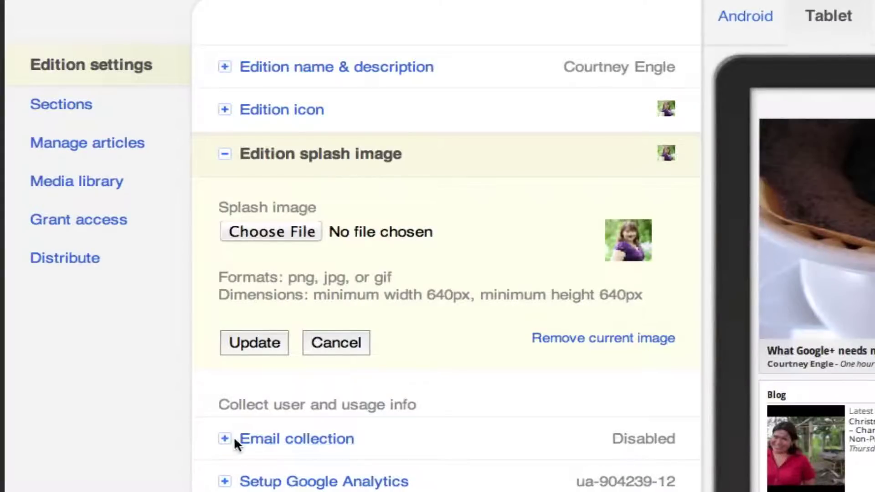
{"action": "left_click", "coordinate": [252, 440]}
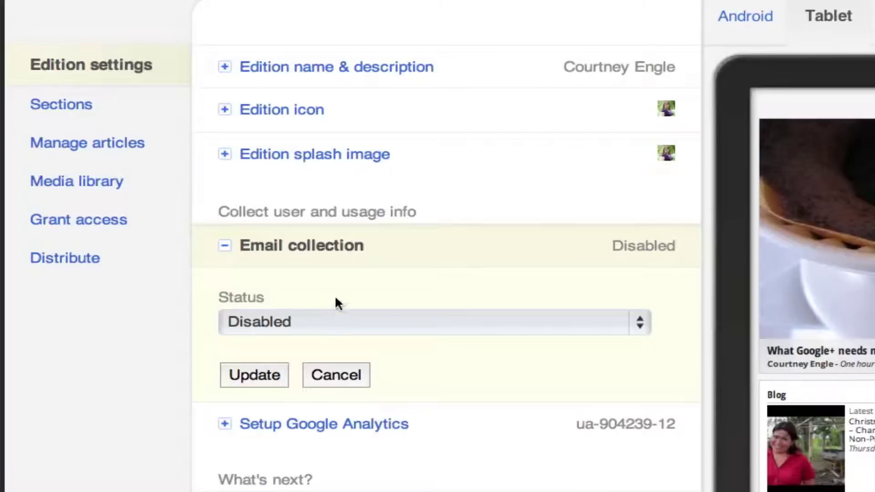
{"action": "left_click", "coordinate": [287, 324]}
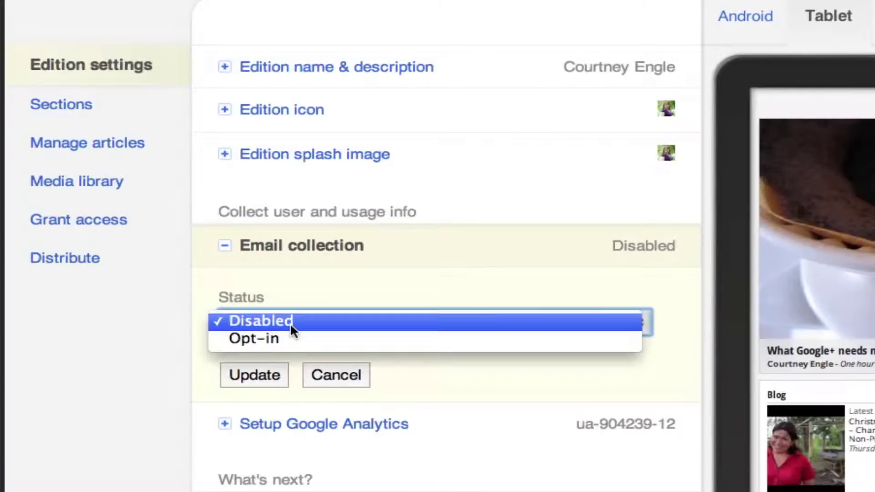
{"action": "left_click", "coordinate": [154, 357]}
{"action": "left_click", "coordinate": [286, 435]}
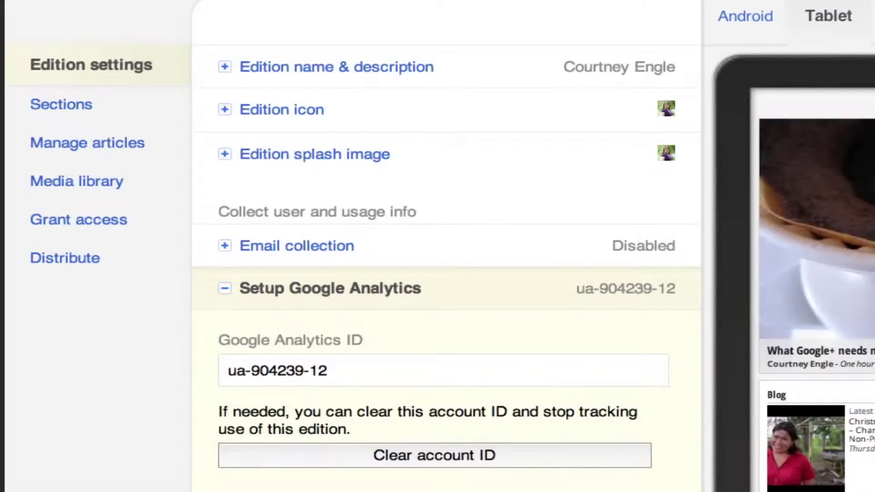
Step: Show the Sections page listing Blog through Photos and the section types available to add
{"action": "left_click", "coordinate": [89, 105]}
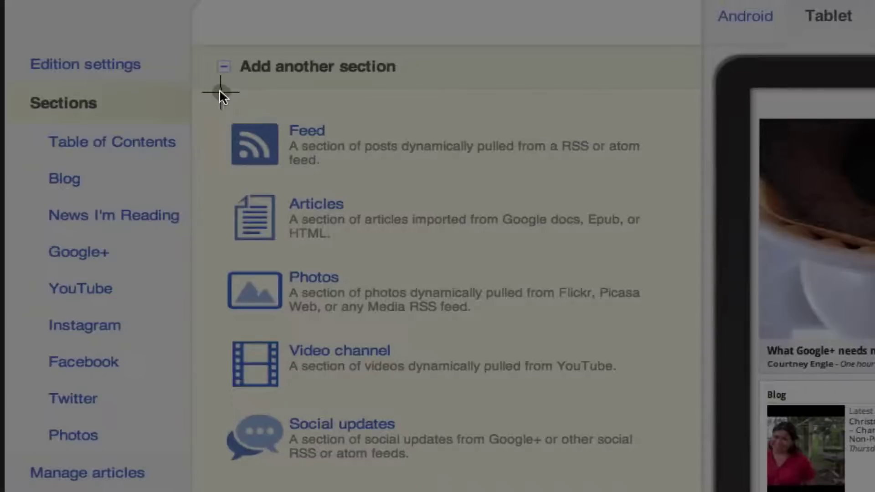
{"action": "mouse_move", "coordinate": [218, 92]}
{"action": "left_mouse_down"}
{"action": "mouse_move", "coordinate": [628, 183]}
{"action": "mouse_move", "coordinate": [701, 182]}
{"action": "left_mouse_up"}
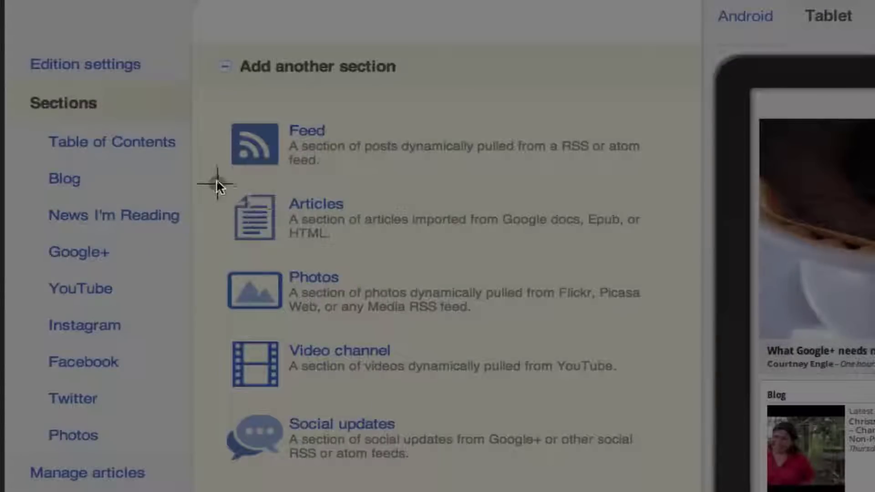
{"action": "left_click_drag", "start_coordinate": [215, 180], "coordinate": [667, 259]}
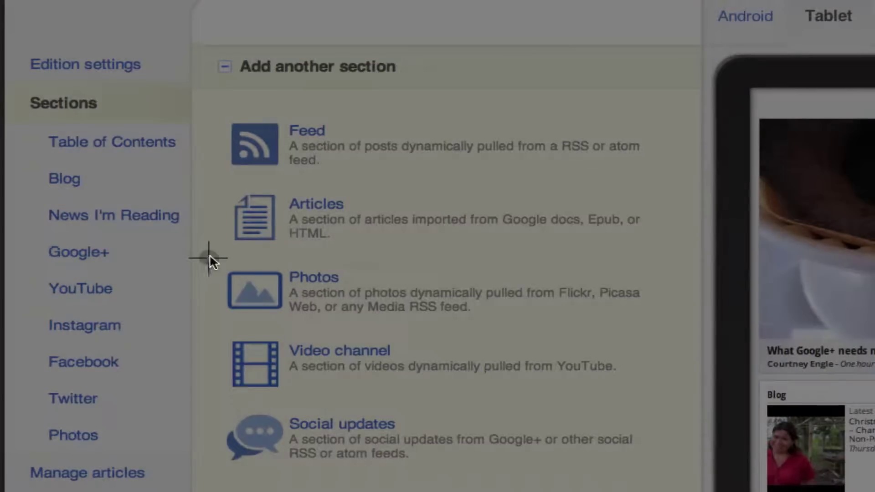
{"action": "left_click_drag", "start_coordinate": [210, 254], "coordinate": [683, 337]}
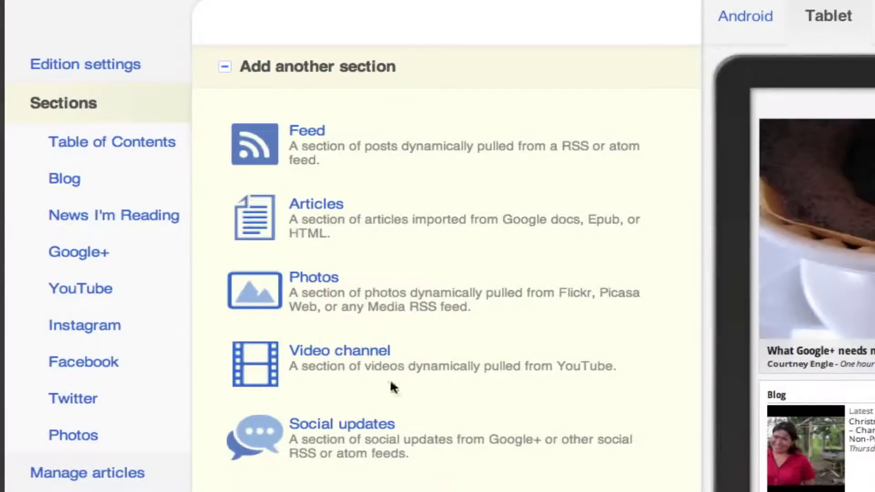
{"action": "key", "text": "super+shift+5"}
{"action": "left_click_drag", "start_coordinate": [215, 328], "coordinate": [686, 406]}
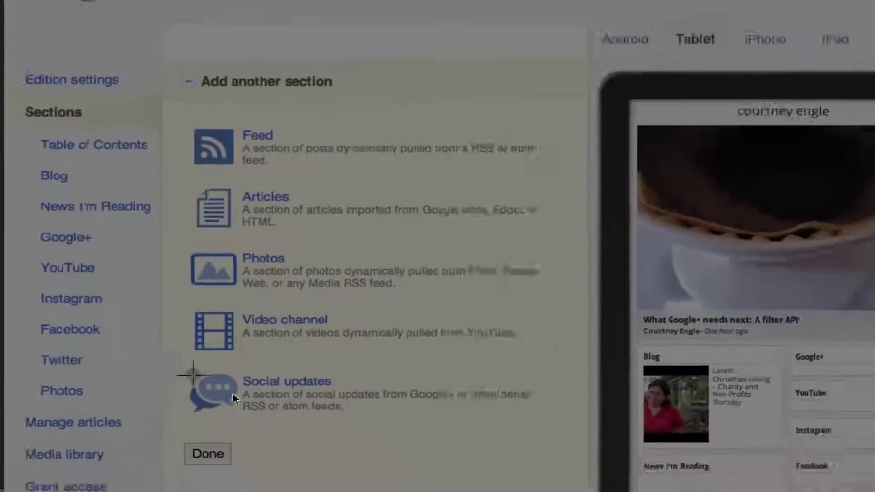
{"action": "left_click_drag", "start_coordinate": [193, 374], "coordinate": [564, 432]}
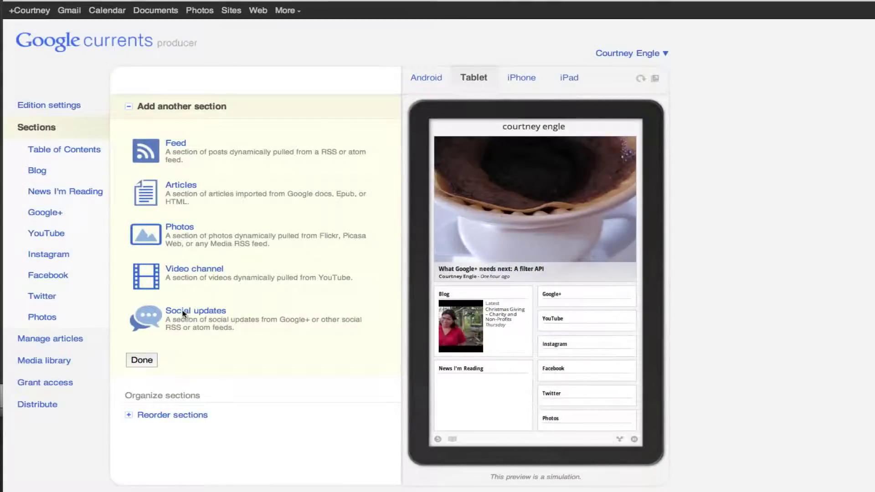
Step: Add a Social updates section sourced from an RSS or atom feed
{"action": "left_click", "coordinate": [183, 313]}
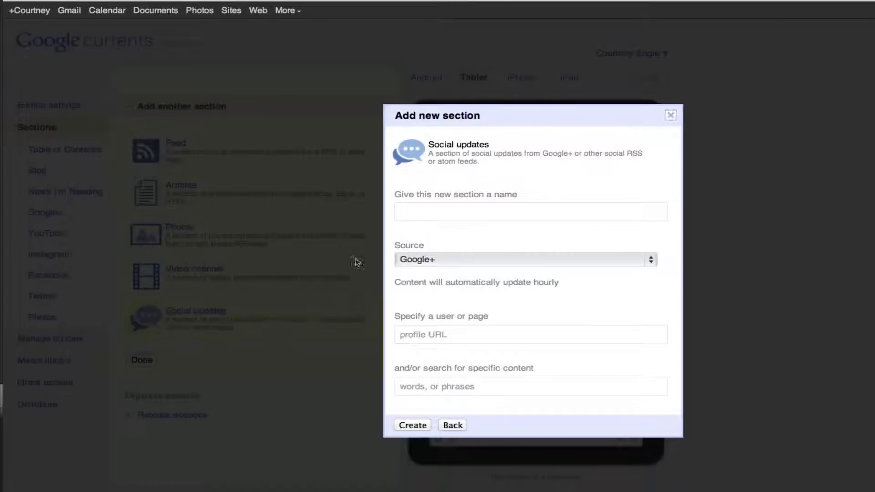
{"action": "left_click", "coordinate": [436, 211]}
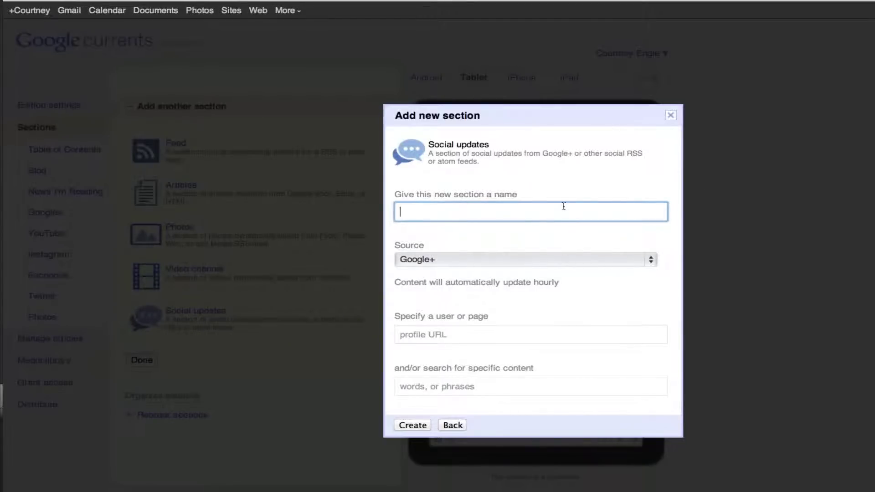
{"action": "left_click", "coordinate": [574, 253]}
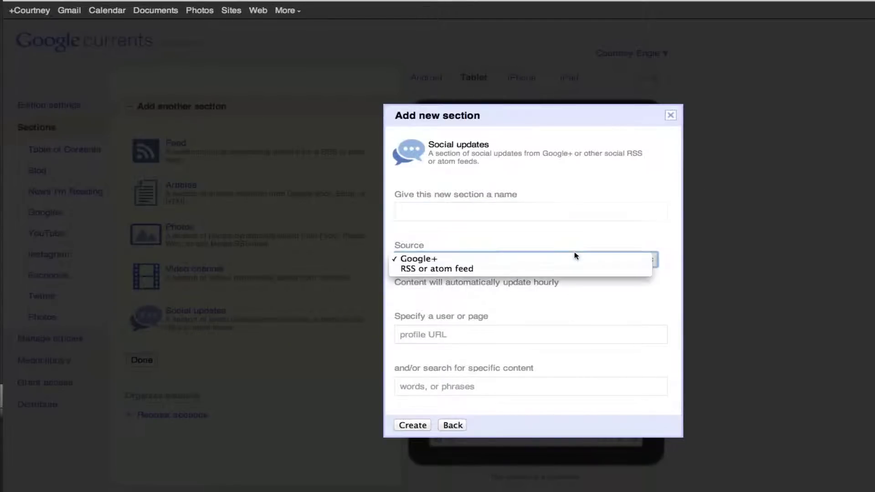
{"action": "left_click", "coordinate": [549, 269]}
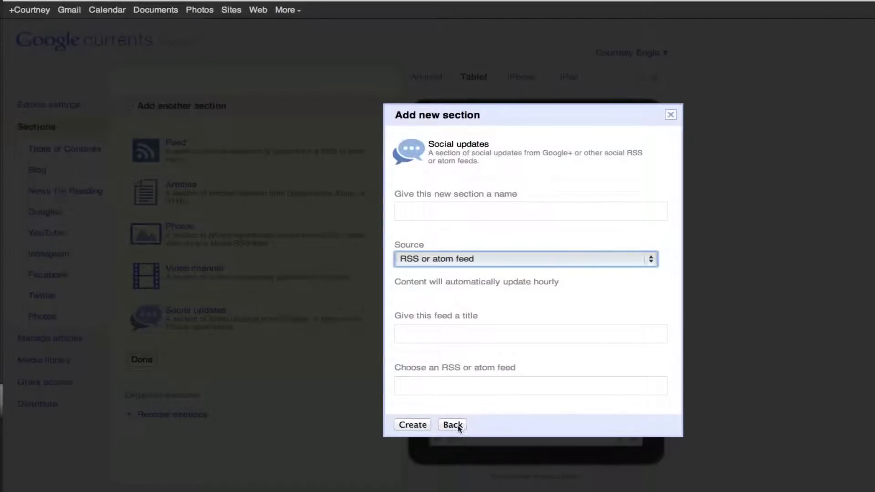
{"action": "left_click", "coordinate": [412, 425]}
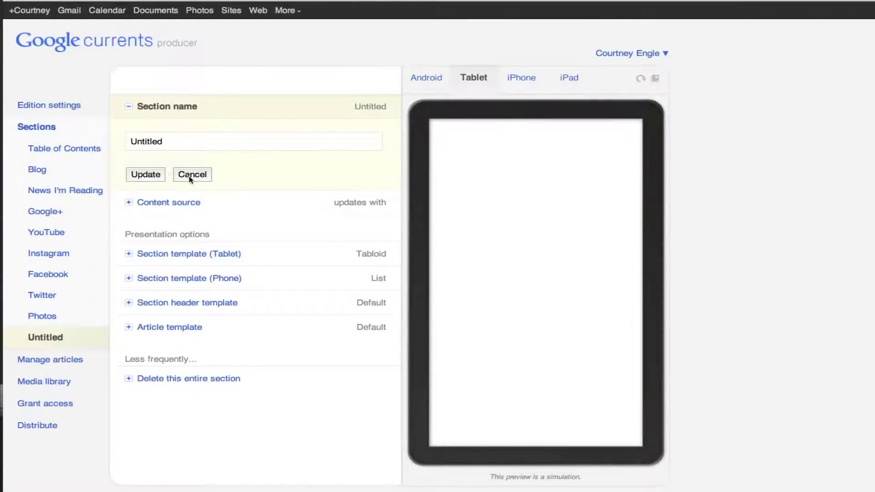
Step: Review the Untitled section's name and tablet template, keeping the Tabloid style
{"action": "left_click", "coordinate": [191, 175]}
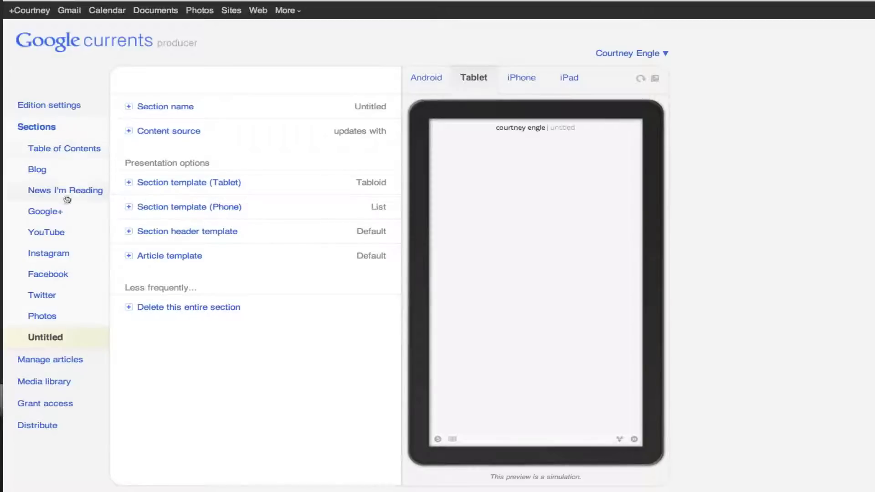
{"action": "left_click", "coordinate": [129, 183]}
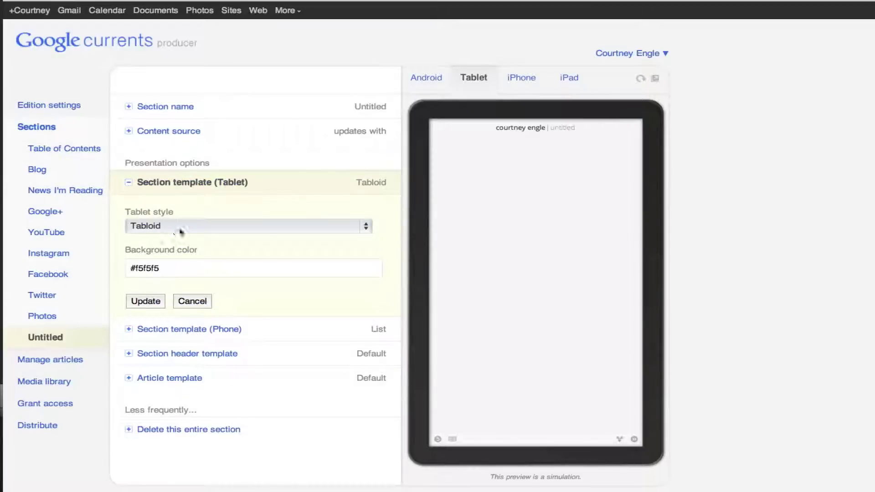
{"action": "left_click", "coordinate": [341, 230]}
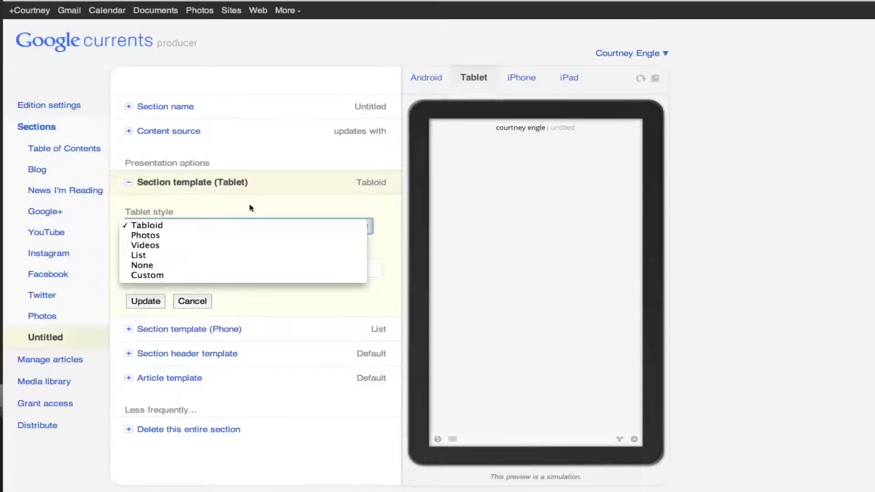
{"action": "left_click", "coordinate": [98, 174]}
{"action": "left_click", "coordinate": [189, 303]}
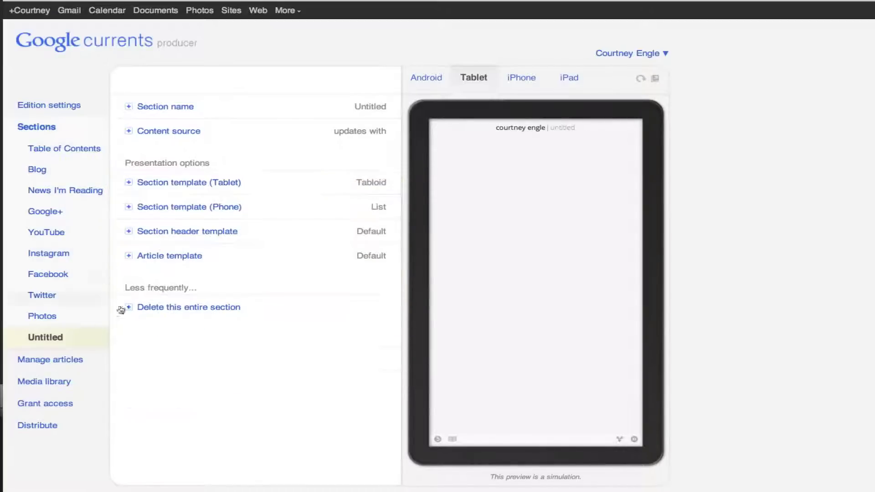
{"action": "left_click", "coordinate": [49, 345]}
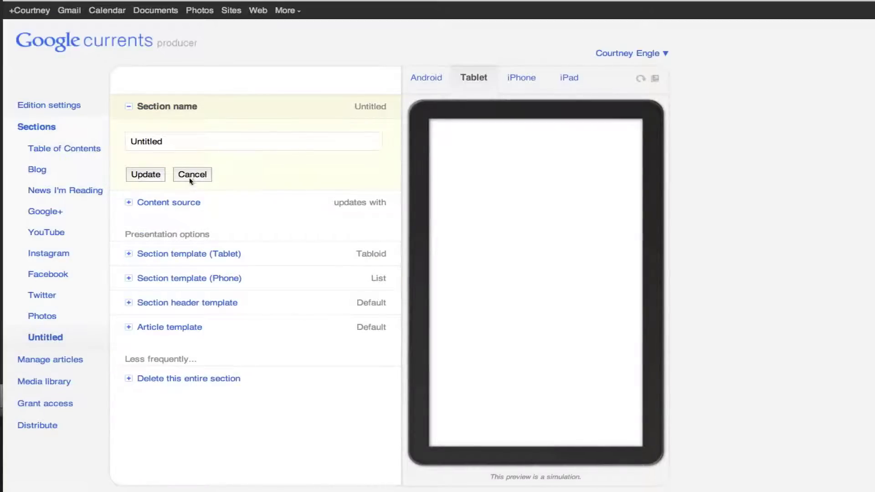
{"action": "left_click", "coordinate": [192, 175]}
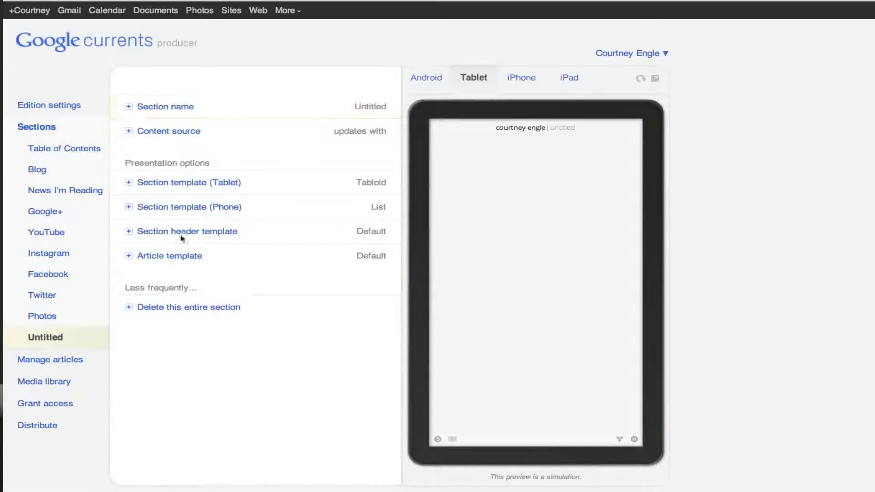
Step: Delete the Untitled section, confirming with 'yes'
{"action": "left_click", "coordinate": [197, 308]}
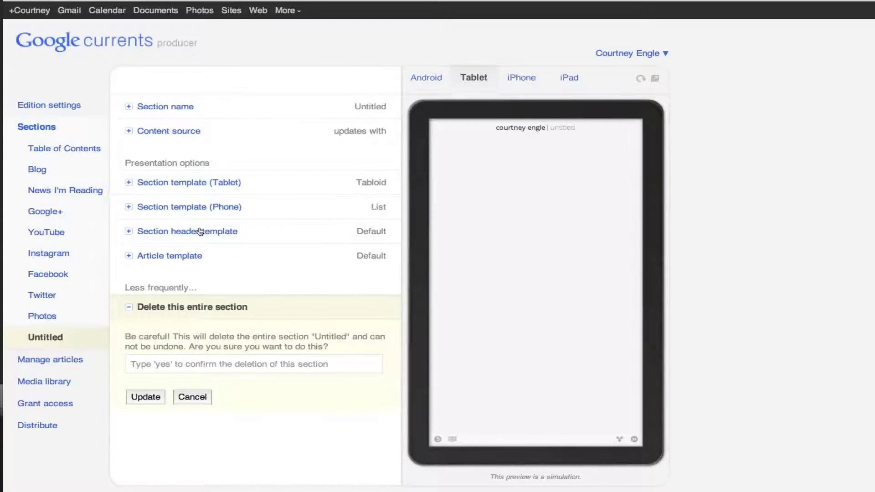
{"action": "left_click", "coordinate": [234, 363]}
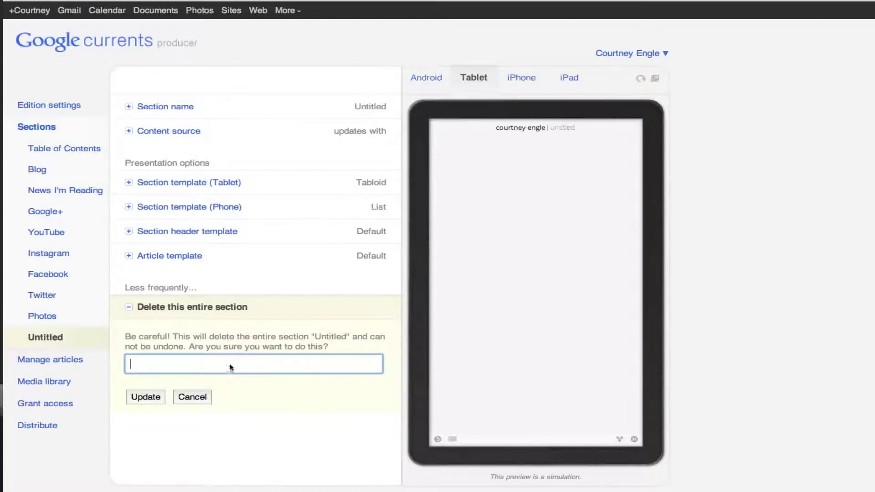
{"action": "type", "text": "yes"}
{"action": "left_click", "coordinate": [132, 400]}
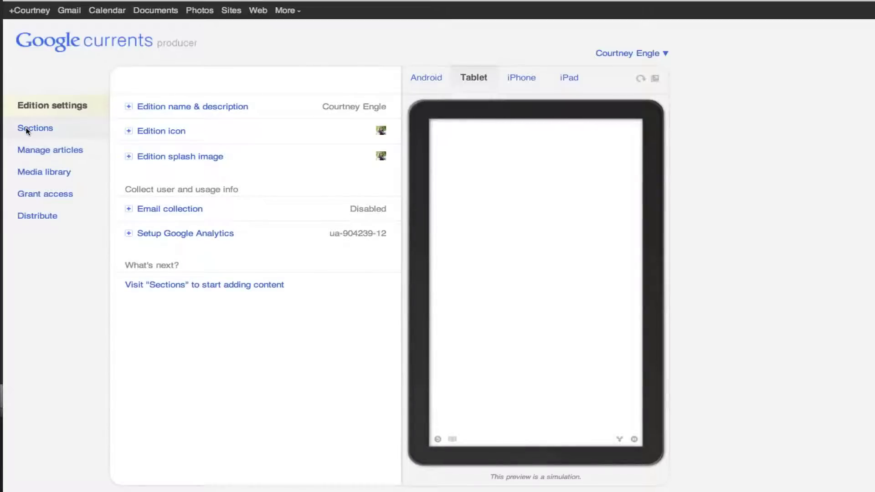
Step: Review the Instagram section's tablet and article templates, keeping Photos as tablet style
{"action": "left_click", "coordinate": [71, 128]}
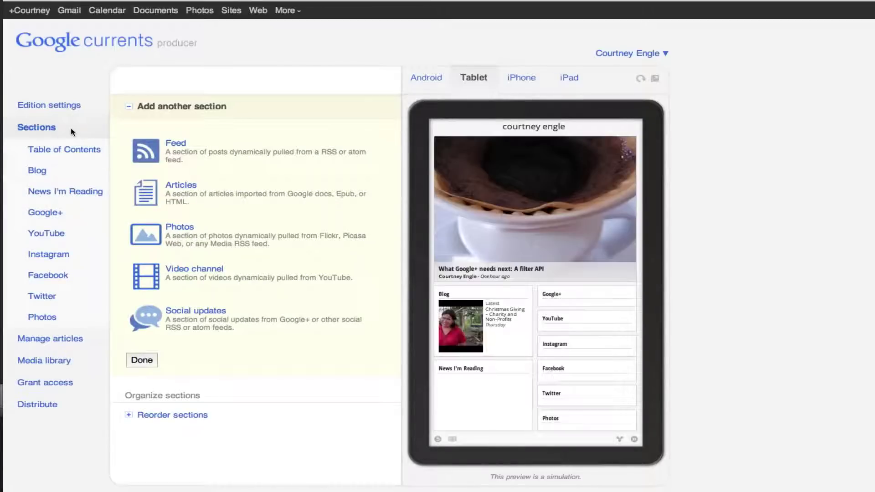
{"action": "left_click", "coordinate": [49, 254]}
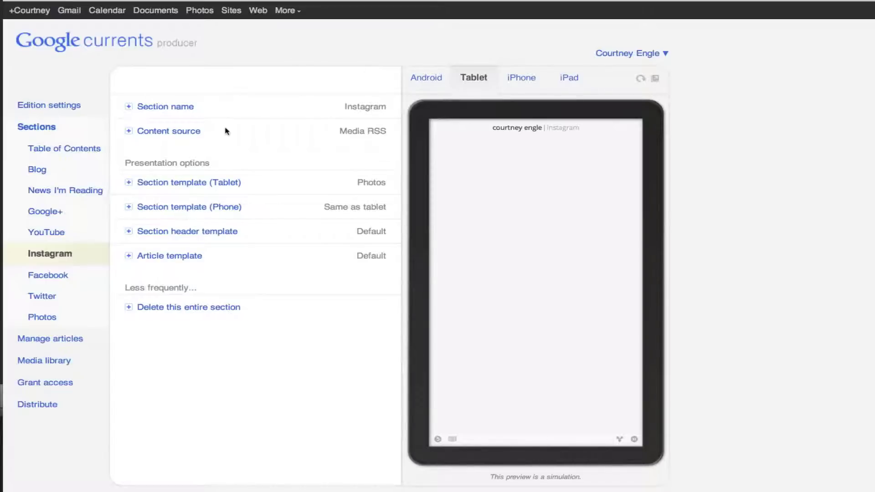
{"action": "left_click", "coordinate": [146, 184]}
{"action": "left_click", "coordinate": [168, 232]}
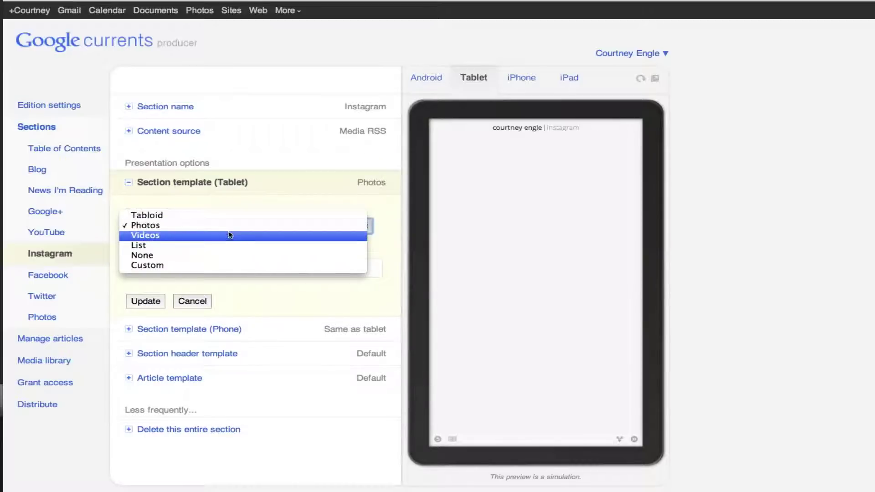
{"action": "left_click", "coordinate": [230, 227]}
{"action": "left_click", "coordinate": [287, 156]}
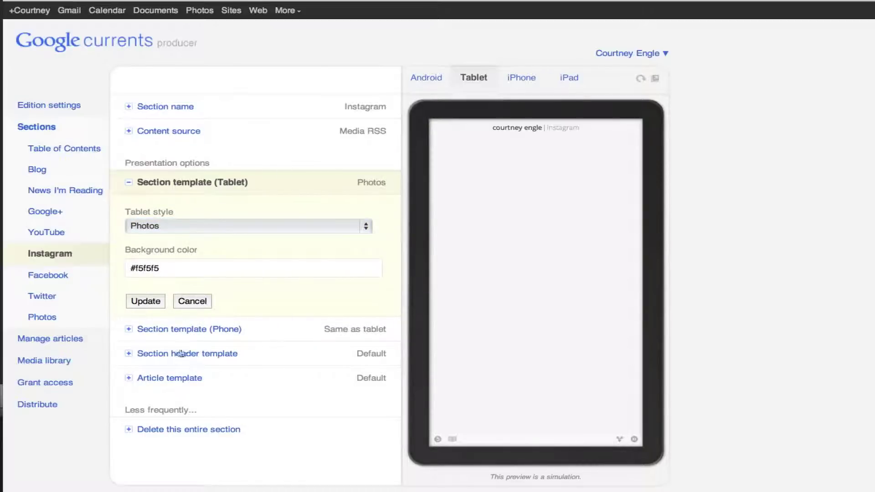
{"action": "left_click", "coordinate": [193, 378]}
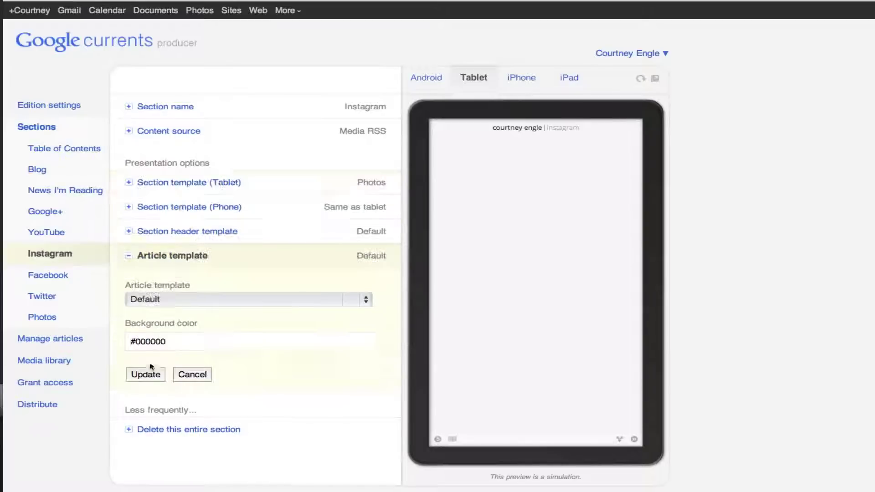
Step: Check the Facebook section's tablet template, keeping the Tabloid style
{"action": "left_click", "coordinate": [46, 276]}
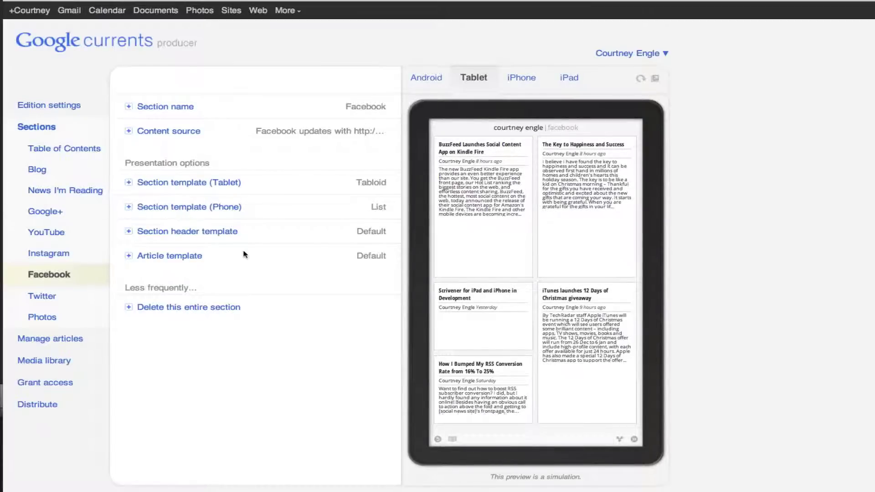
{"action": "left_click", "coordinate": [148, 185]}
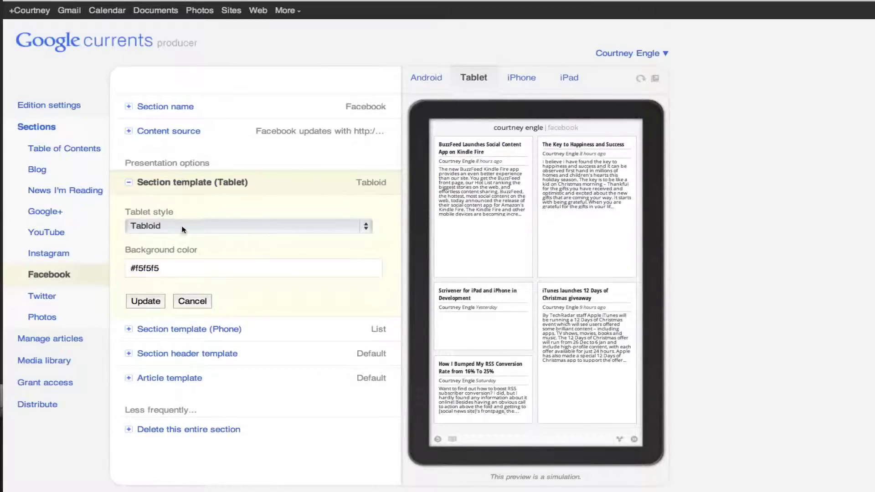
{"action": "left_click", "coordinate": [185, 230]}
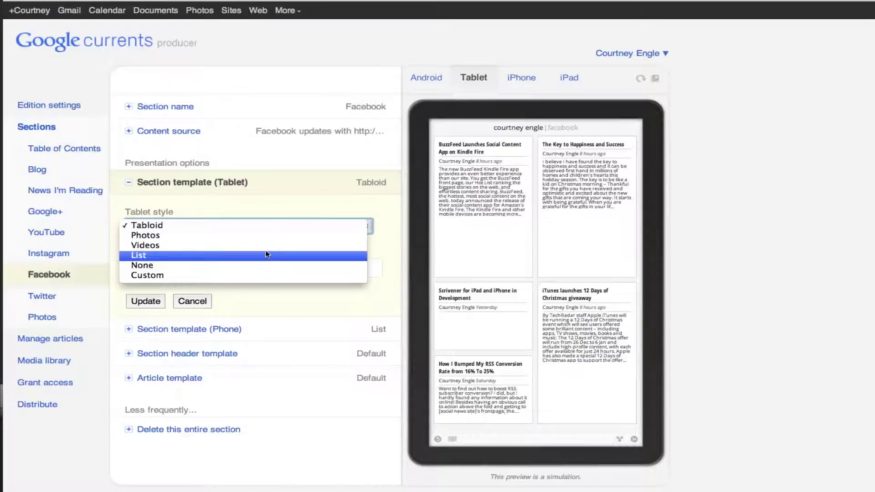
{"action": "left_click", "coordinate": [291, 151]}
{"action": "left_click", "coordinate": [55, 340]}
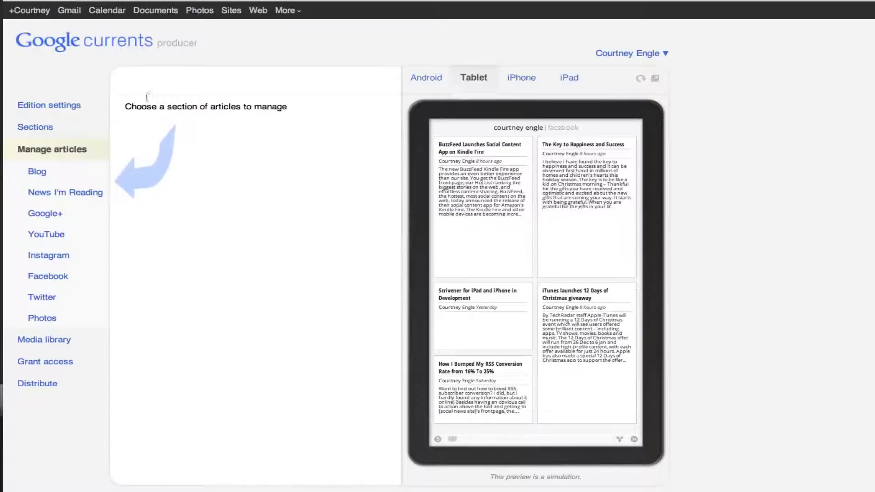
Step: Create a new article in News I'm Reading, view its link snippet, then show the Media library
{"action": "left_click_drag", "start_coordinate": [159, 107], "coordinate": [281, 107]}
{"action": "left_click", "coordinate": [73, 194]}
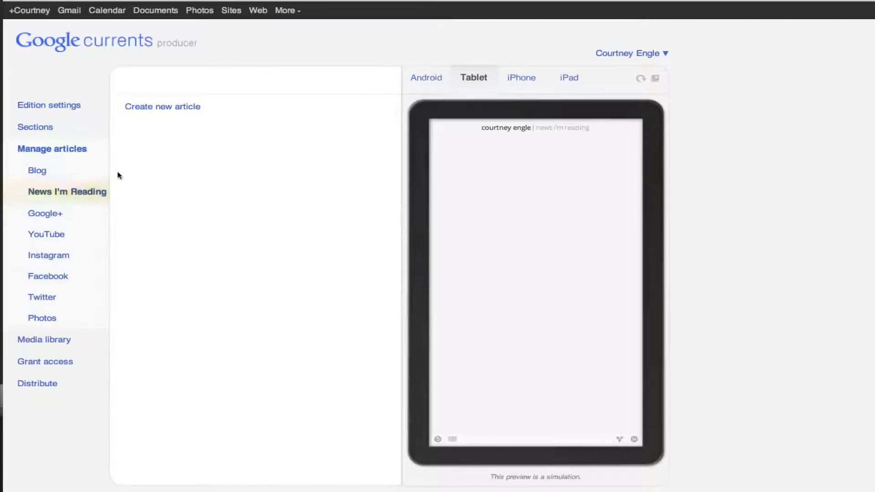
{"action": "left_click", "coordinate": [82, 195]}
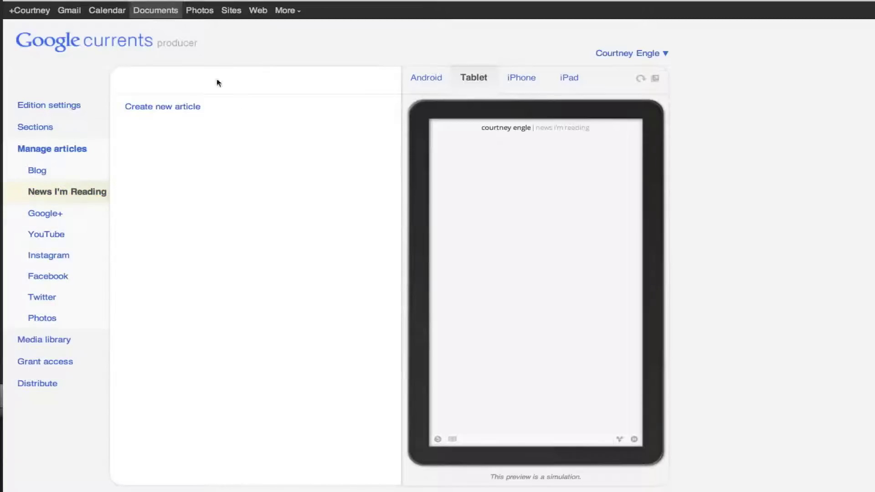
{"action": "left_click", "coordinate": [170, 109]}
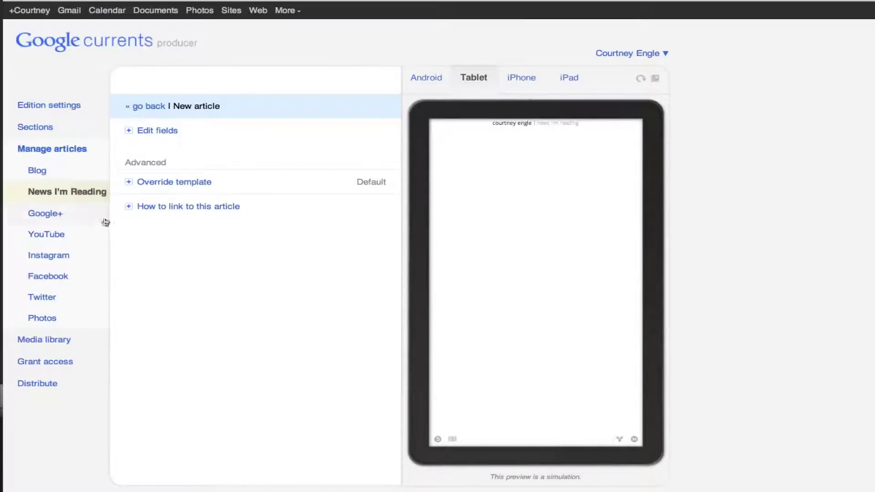
{"action": "left_click", "coordinate": [156, 209]}
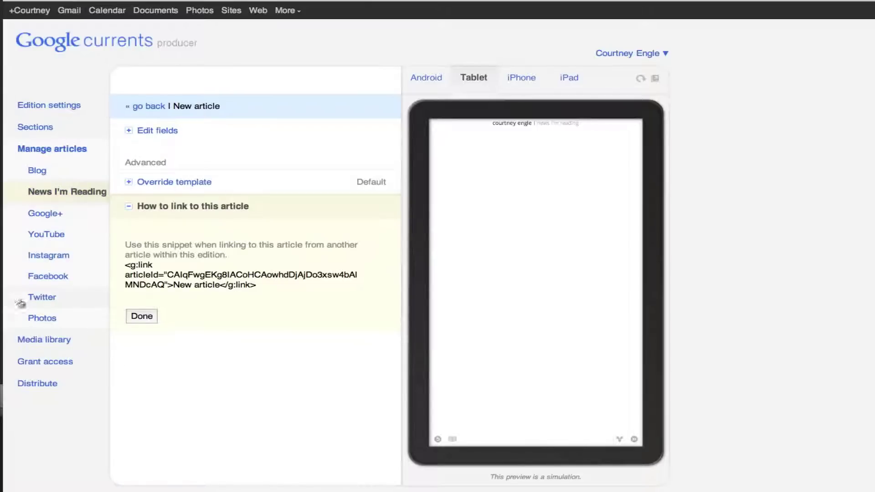
{"action": "left_click", "coordinate": [68, 339]}
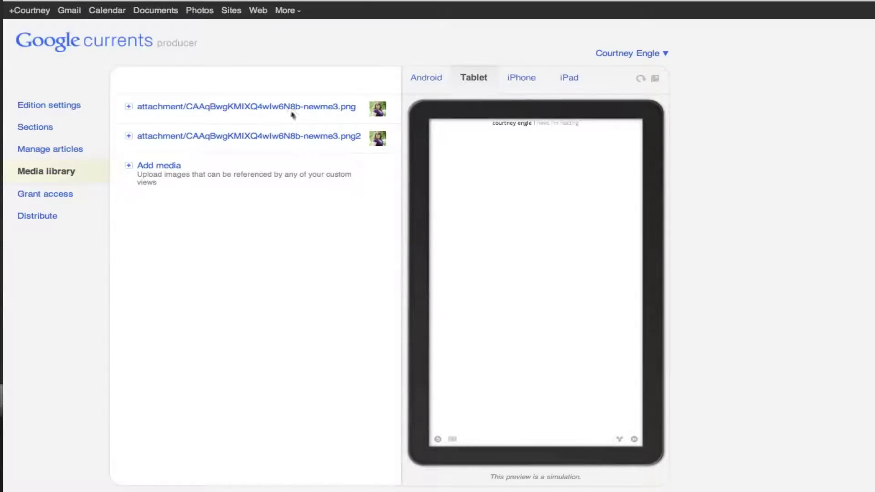
Step: View the Grant access page and Photos' readers, leaving every section readable by Anyone
{"action": "left_click", "coordinate": [67, 196]}
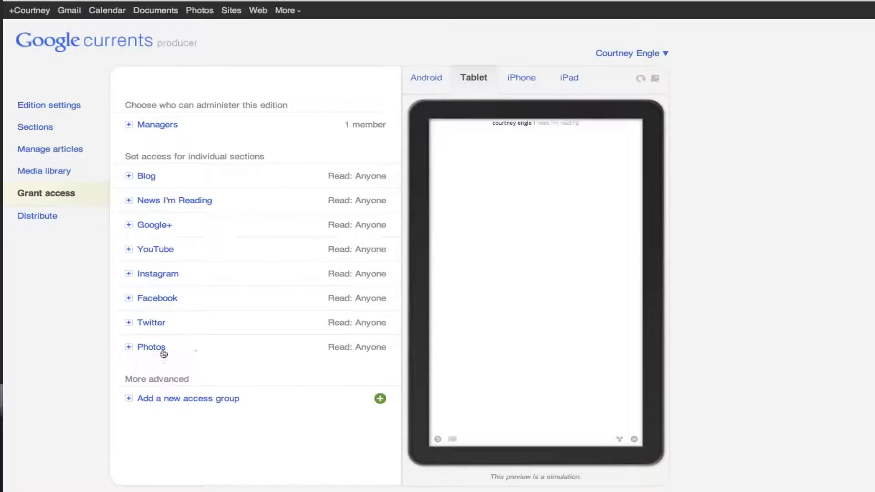
{"action": "left_click", "coordinate": [146, 349]}
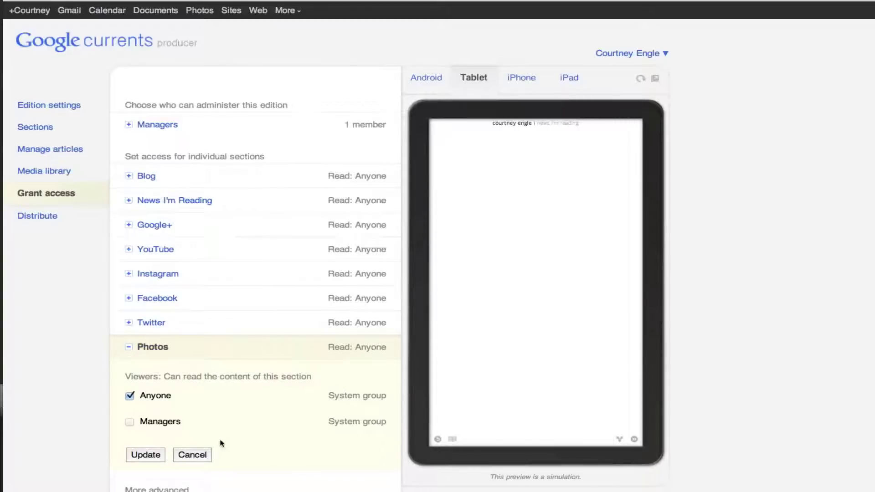
{"action": "left_click", "coordinate": [190, 455]}
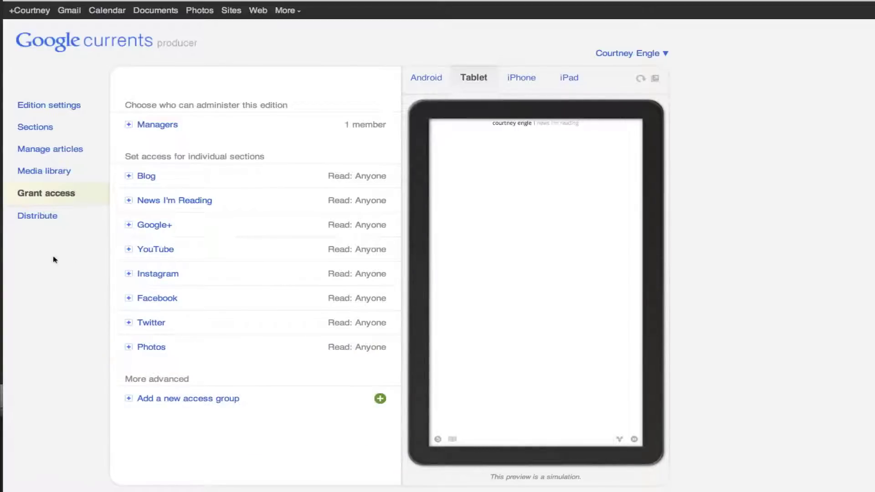
Step: Show the iPhone and iPad Testing instructions under Distribute and scroll through them
{"action": "left_click", "coordinate": [28, 217]}
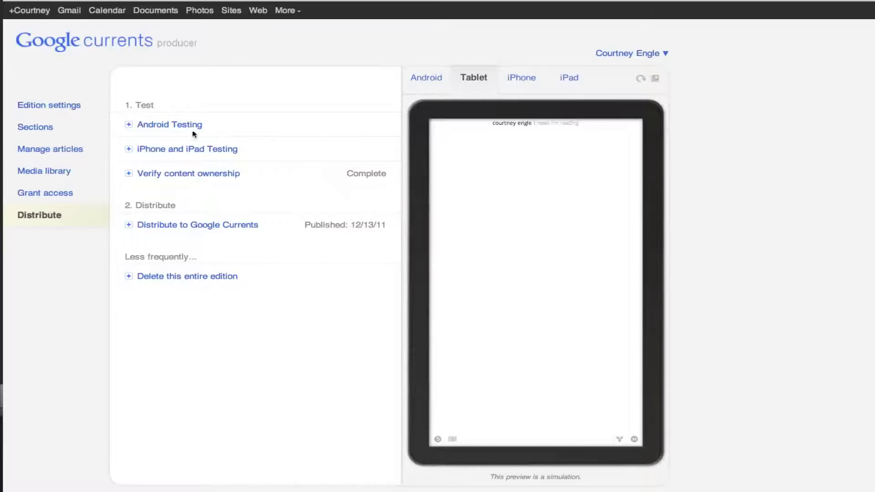
{"action": "left_click", "coordinate": [168, 152]}
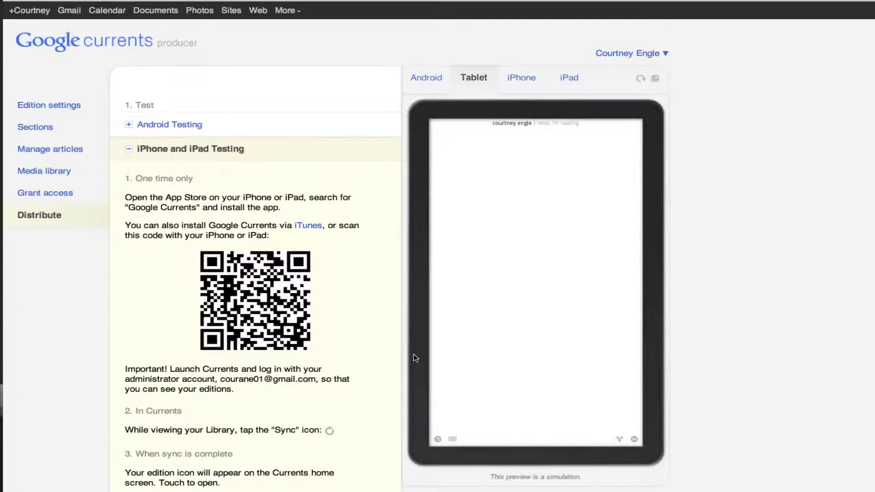
{"action": "scroll", "coordinate": [415, 356], "scroll_direction": "down", "scroll_amount": 1}
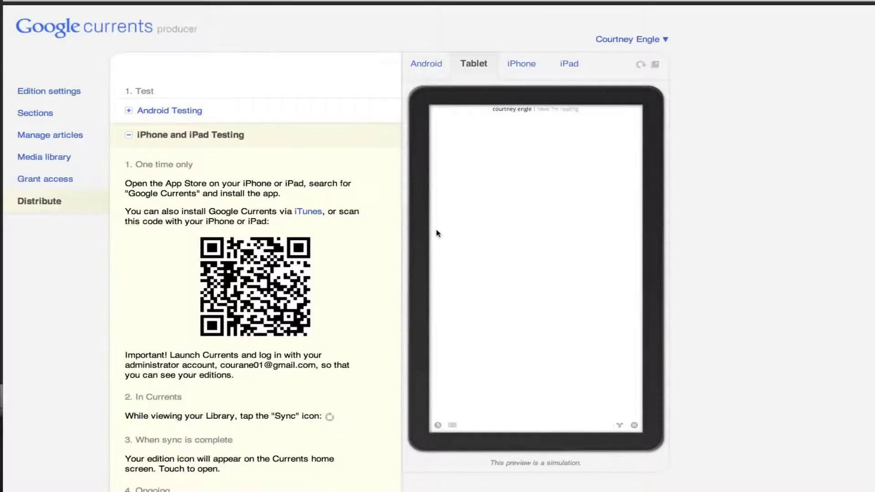
{"action": "scroll", "coordinate": [436, 233], "scroll_direction": "down", "scroll_amount": 5}
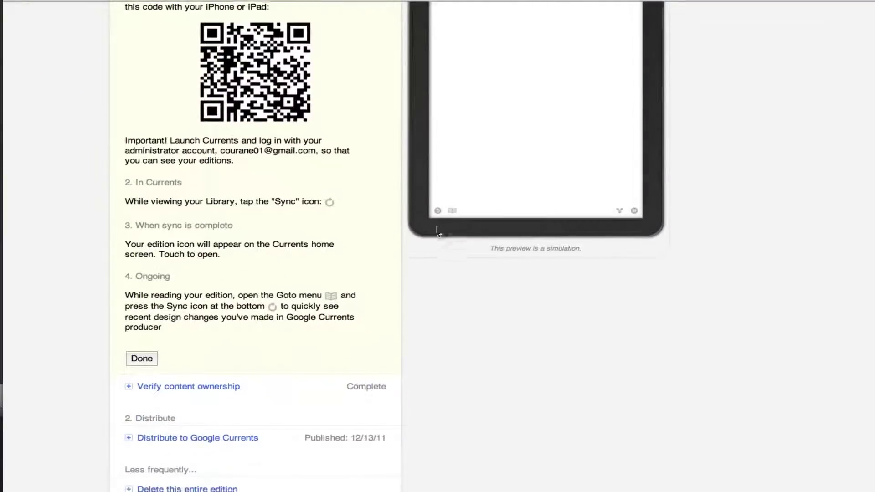
{"action": "scroll", "coordinate": [436, 233], "scroll_direction": "down", "scroll_amount": 1}
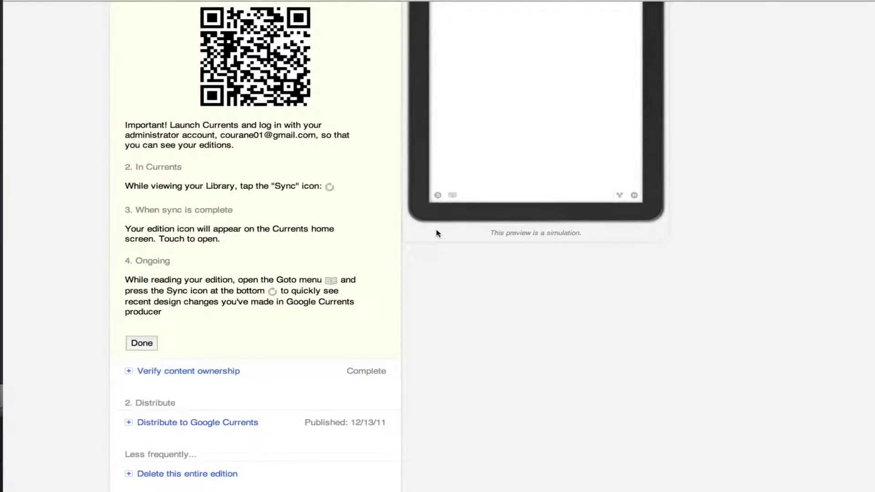
{"action": "scroll", "coordinate": [436, 233], "scroll_direction": "down", "scroll_amount": 1}
Step: Scroll the Google results for 'google currents' back to the top, showing the Producer and Editions pages
{"action": "scroll", "coordinate": [377, 383], "scroll_direction": "up", "scroll_amount": 5}
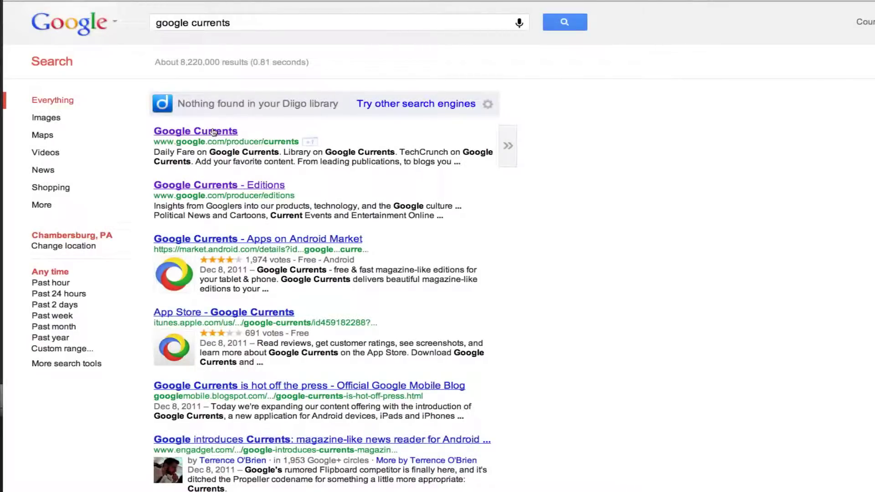
Step: From the Google Currents Editions catalogue, open the Mashable edition page
{"action": "left_click", "coordinate": [233, 187]}
{"action": "scroll", "coordinate": [580, 143], "scroll_direction": "down", "scroll_amount": 5}
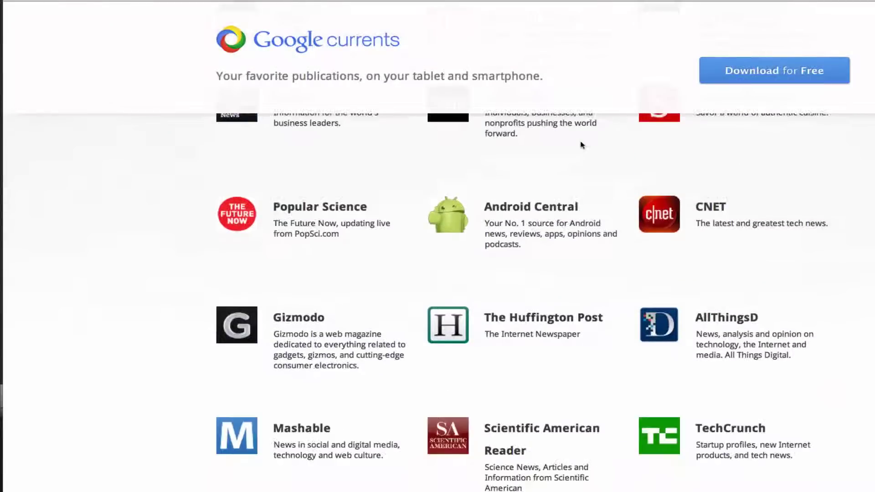
{"action": "scroll", "coordinate": [581, 145], "scroll_direction": "down", "scroll_amount": 5}
{"action": "scroll", "coordinate": [581, 144], "scroll_direction": "down", "scroll_amount": 1}
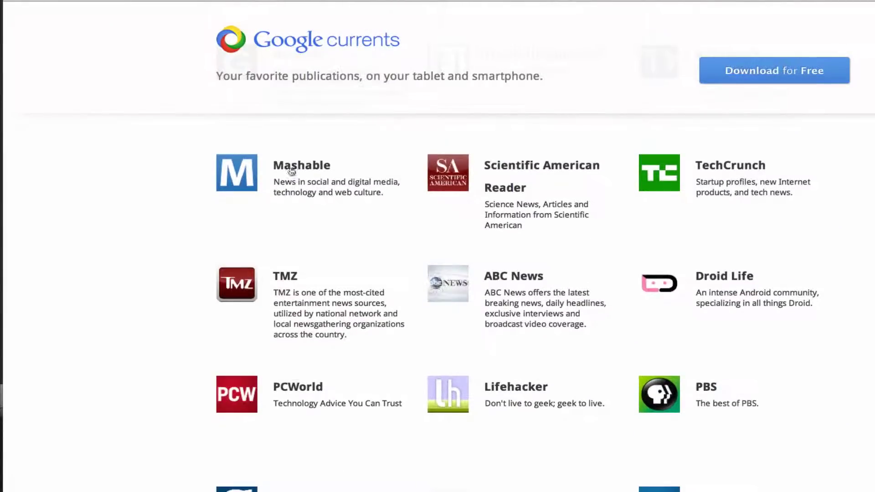
{"action": "left_click", "coordinate": [288, 168]}
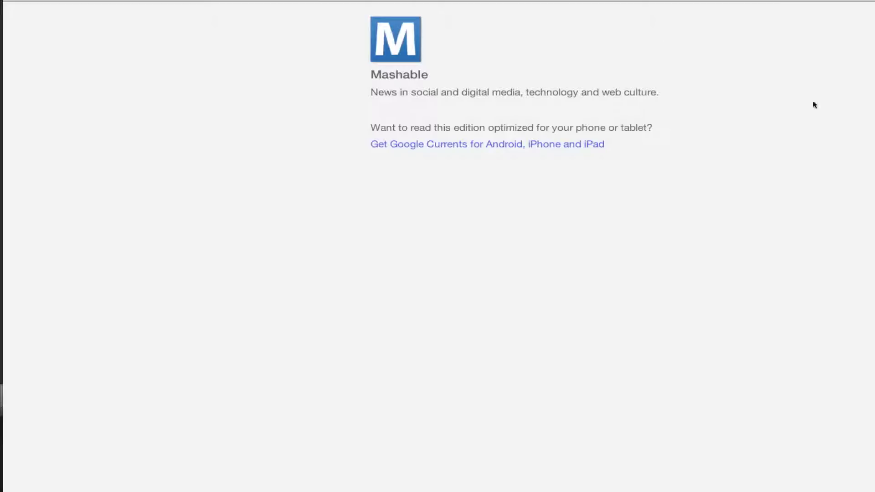